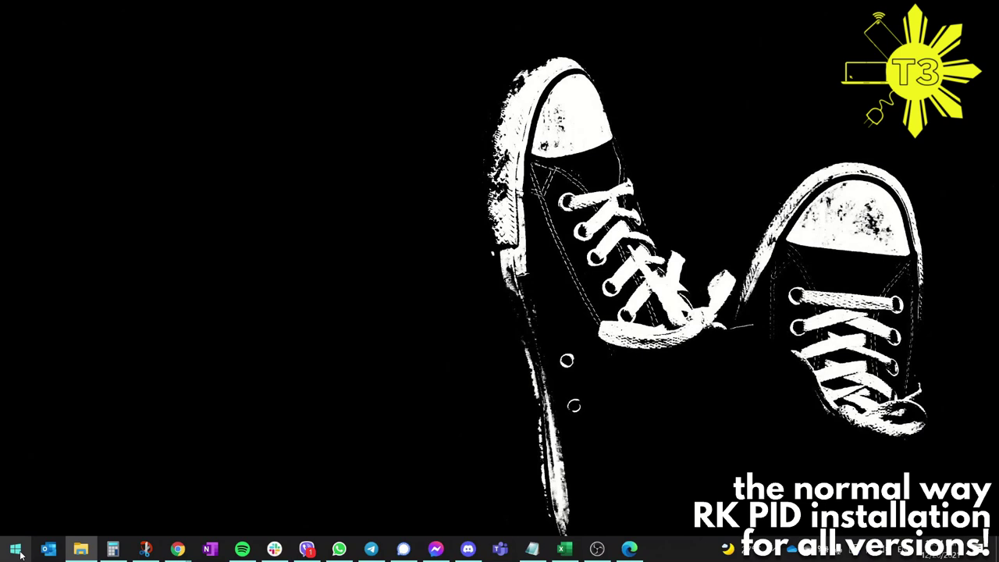
# Step: Open Device Manager and expand the Keyboards category
pyautogui.rightClick(21, 553)
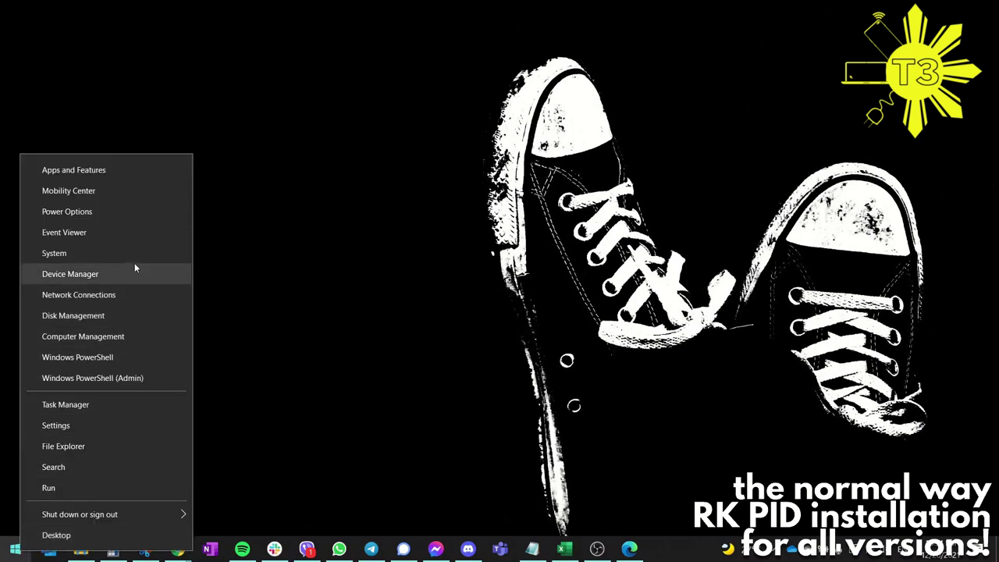
pyautogui.click(114, 275)
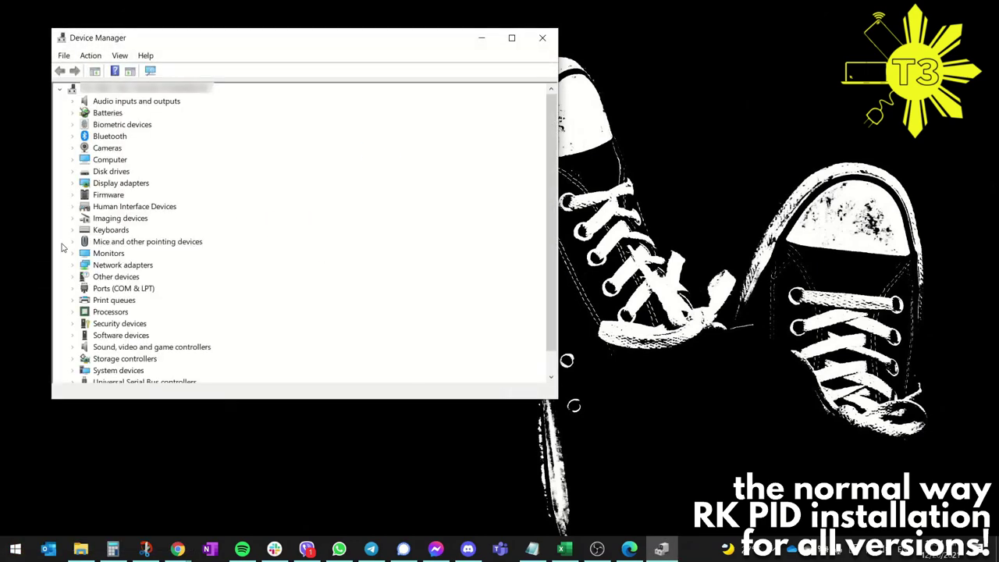
pyautogui.click(72, 229)
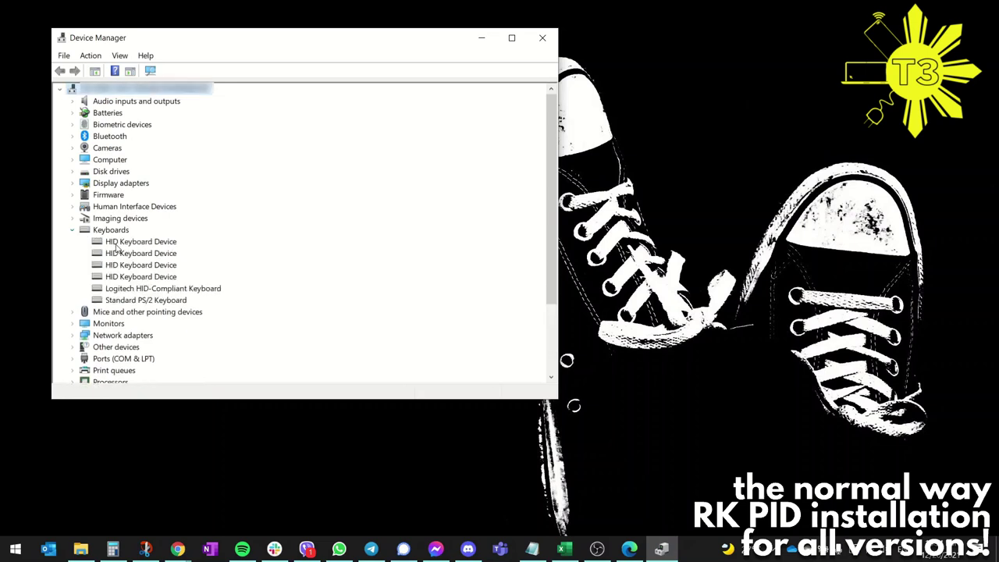
# Step: Go through the HID Keyboard Device entries listed under Keyboards one by one
pyautogui.click(119, 246)
pyautogui.click(128, 257)
pyautogui.click(133, 266)
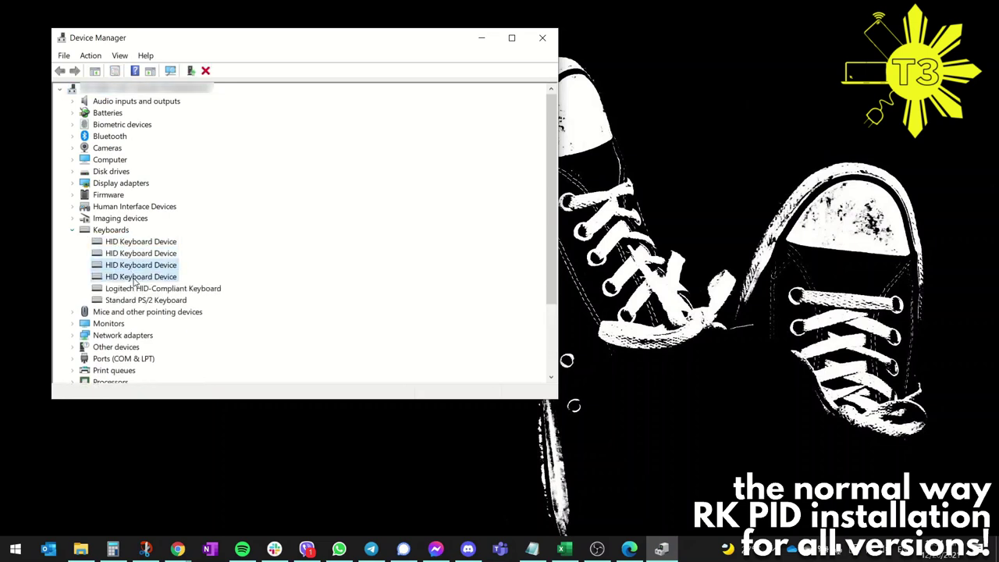
pyautogui.click(134, 278)
pyautogui.click(162, 244)
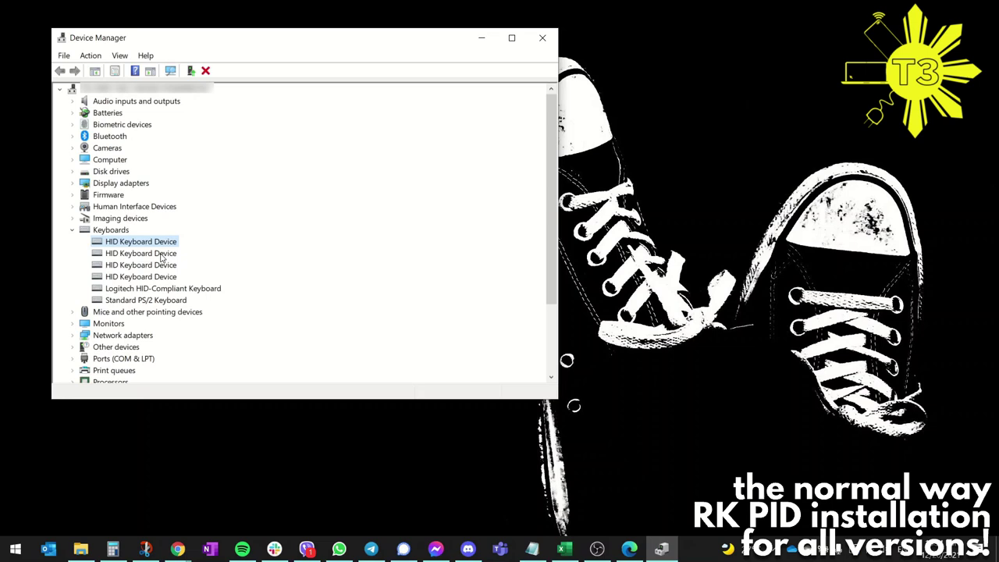
pyautogui.click(161, 254)
pyautogui.click(167, 243)
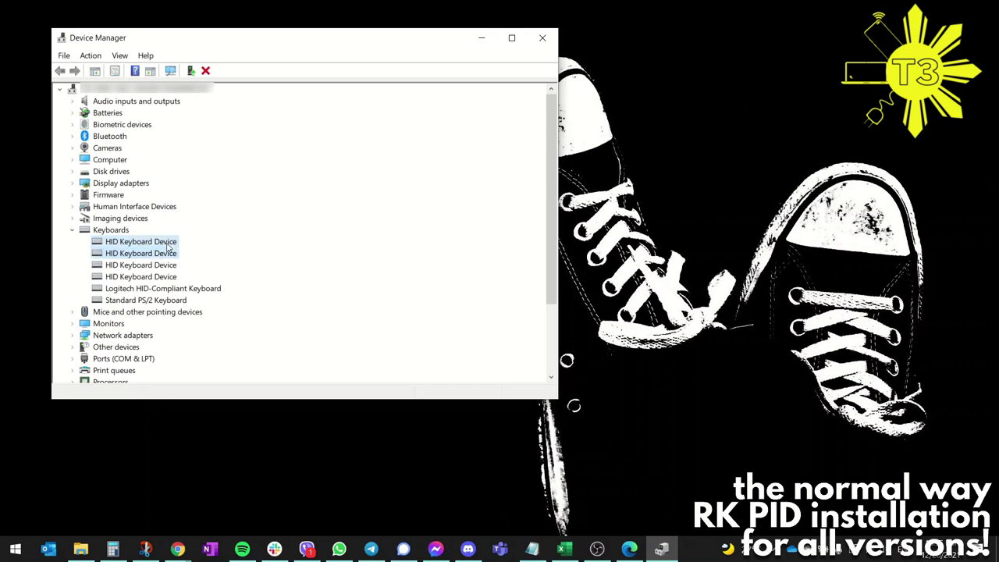
pyautogui.click(168, 255)
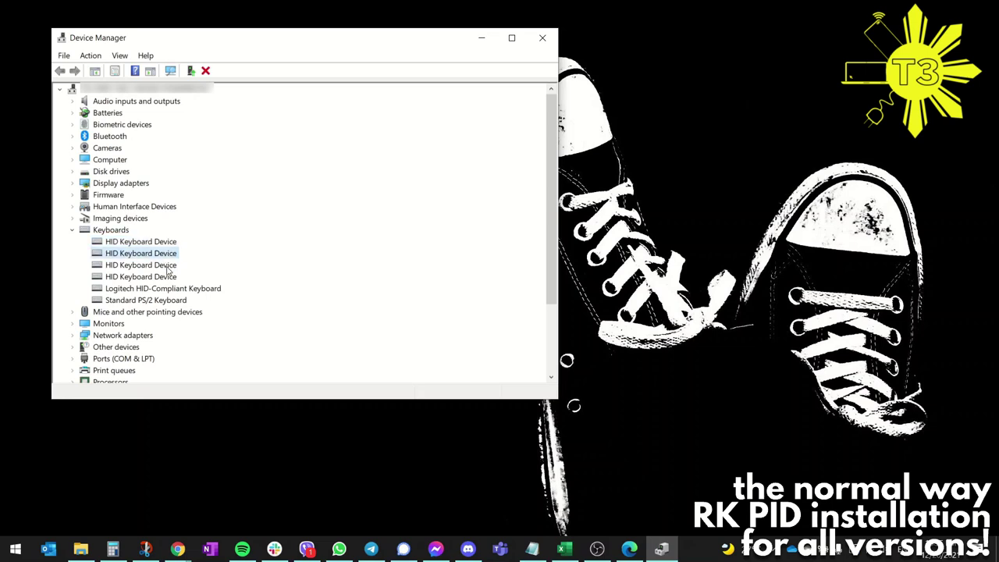
pyautogui.click(167, 266)
pyautogui.click(167, 279)
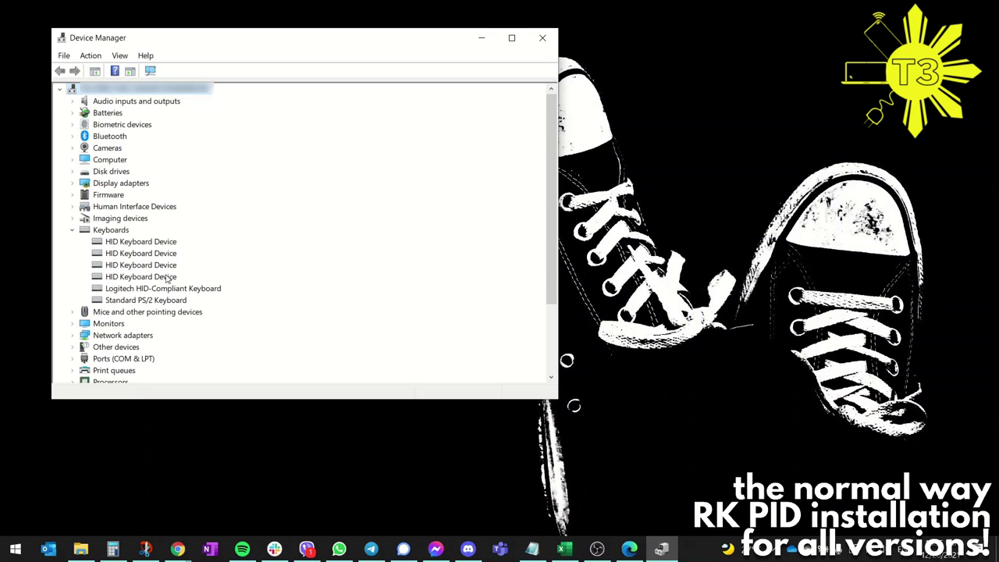
# Step: Show the Hardware Ids property in the details of the last HID Keyboard Device to read its PID
pyautogui.click(167, 278)
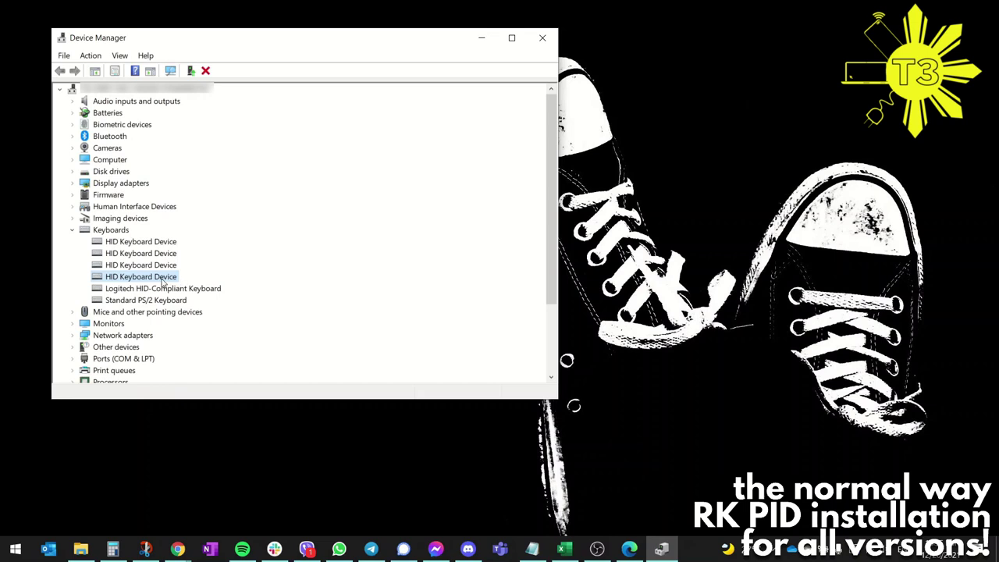
pyautogui.rightClick(162, 283)
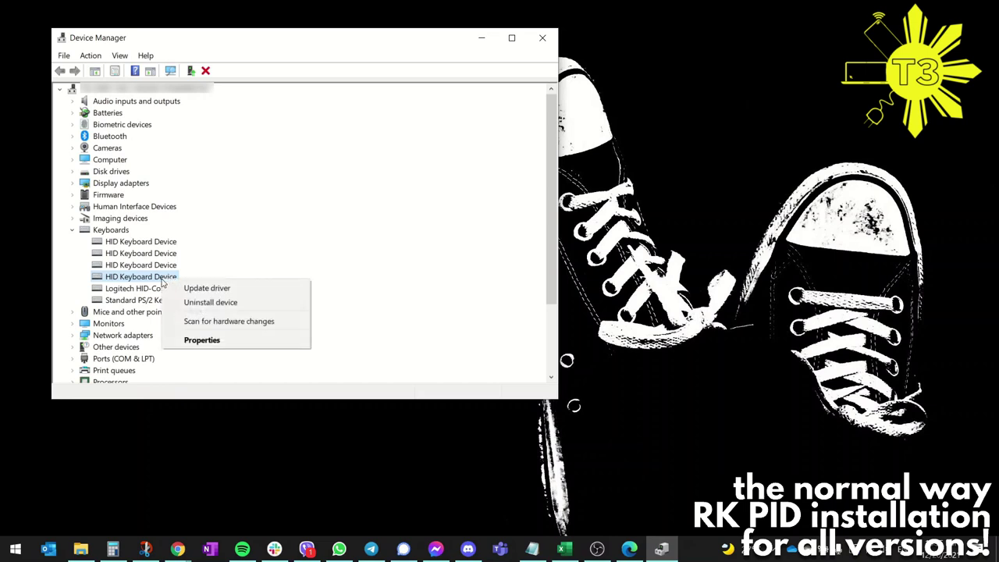
pyautogui.click(202, 337)
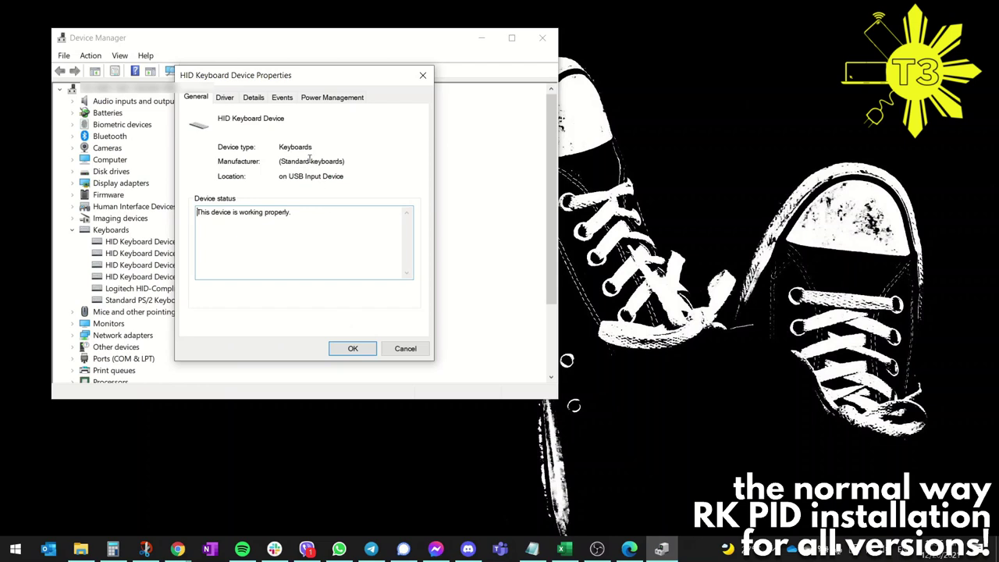
pyautogui.click(254, 98)
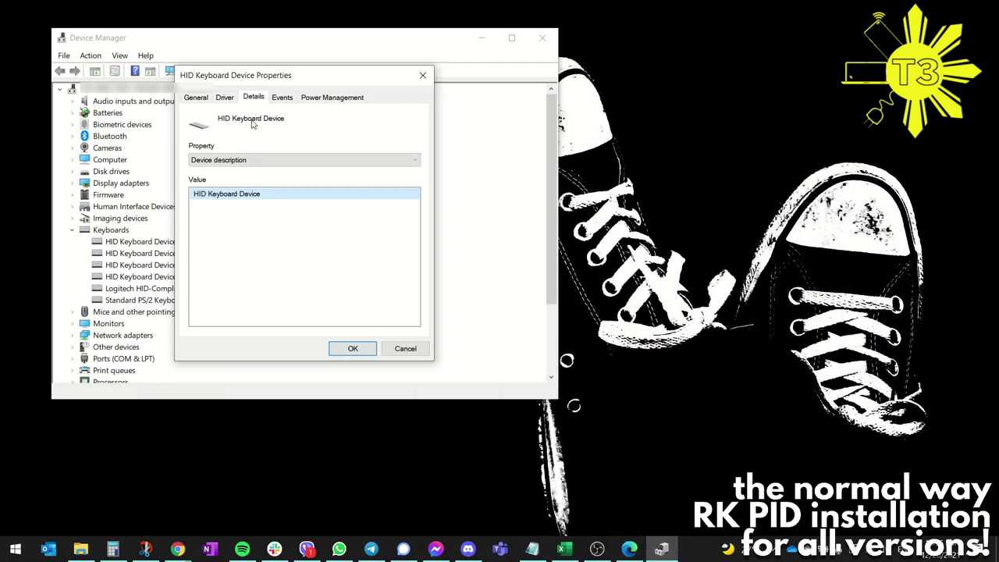
pyautogui.click(234, 160)
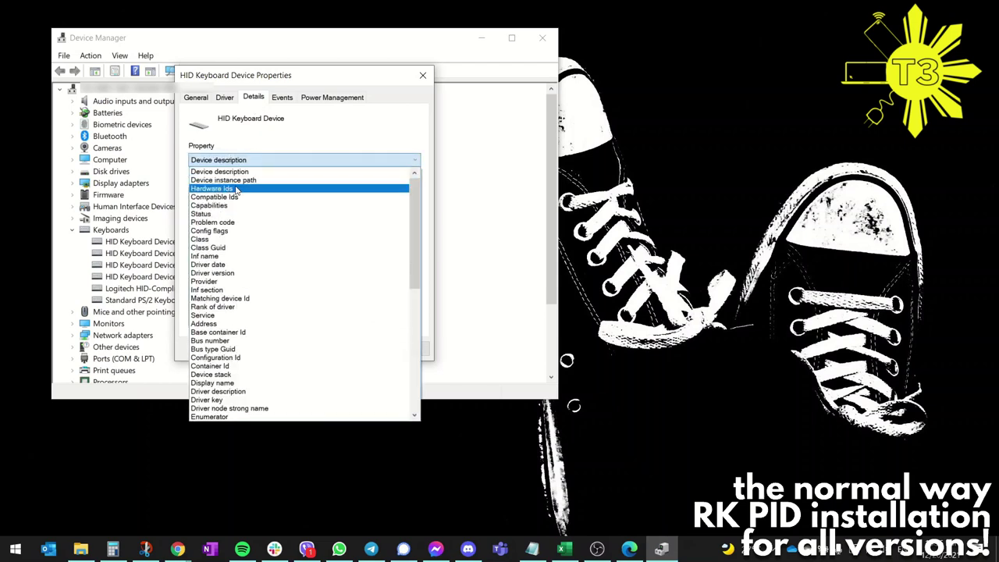
pyautogui.click(295, 190)
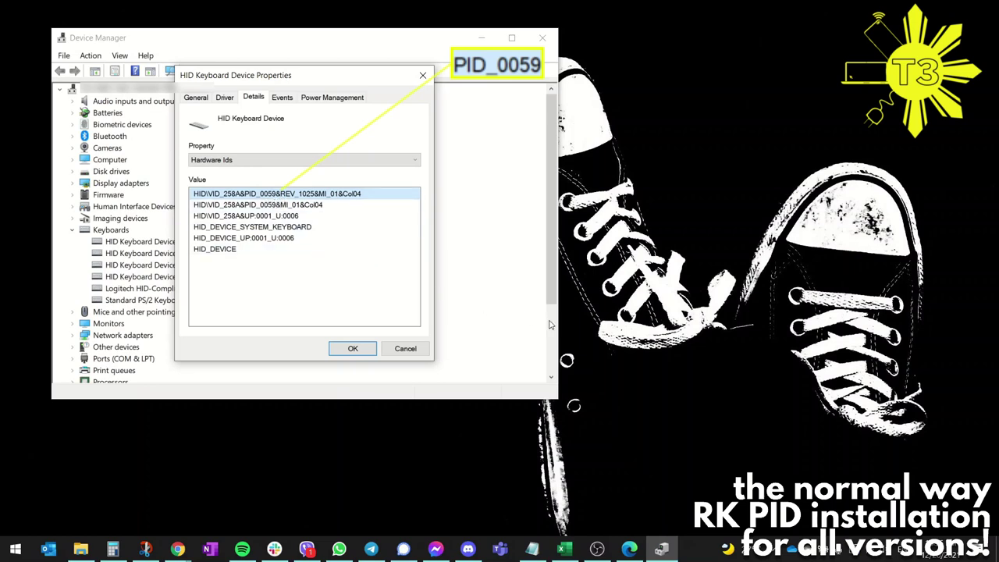
# Step: Switch to Microsoft Edge, dismiss the password notice, and open the Driver download page from the RK Royal Kludge home page
pyautogui.click(629, 549)
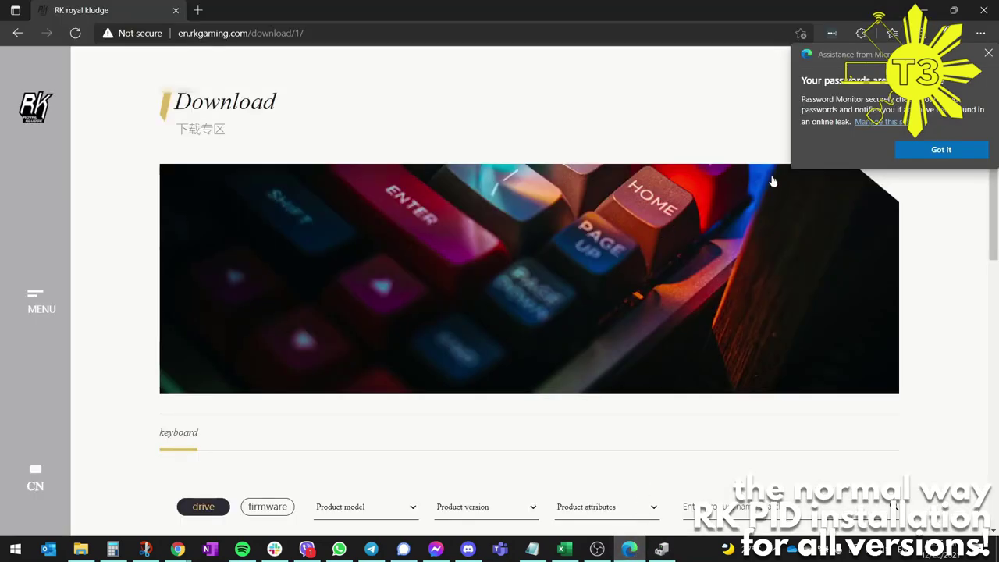
pyautogui.click(989, 56)
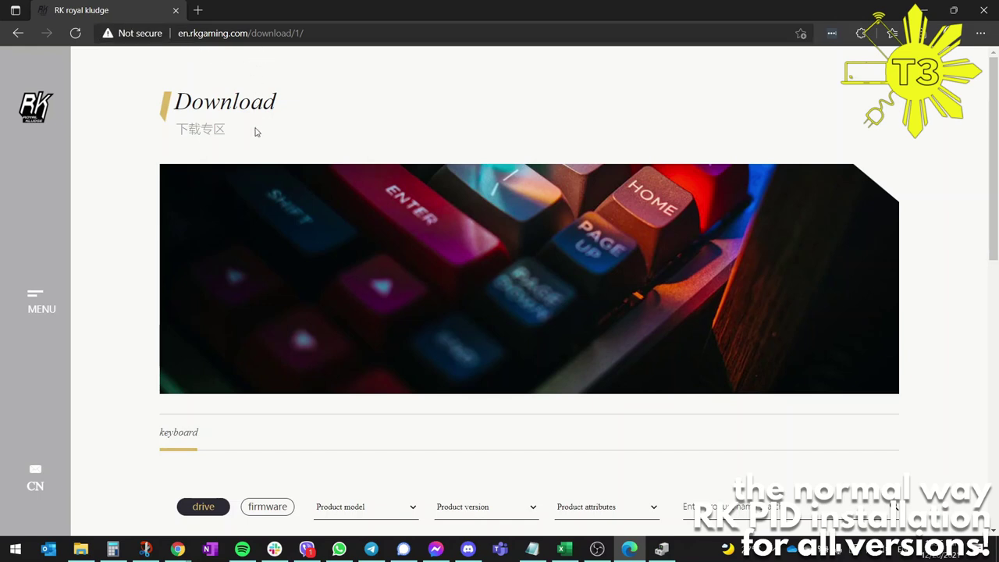
pyautogui.click(29, 110)
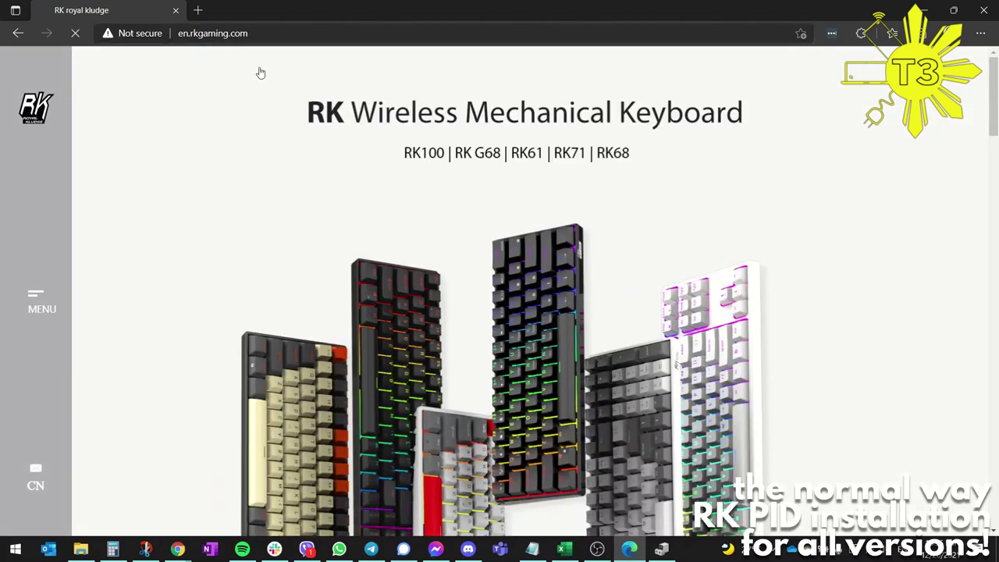
pyautogui.scroll(-3, 616, 249)
pyautogui.scroll(-15, 617, 250)
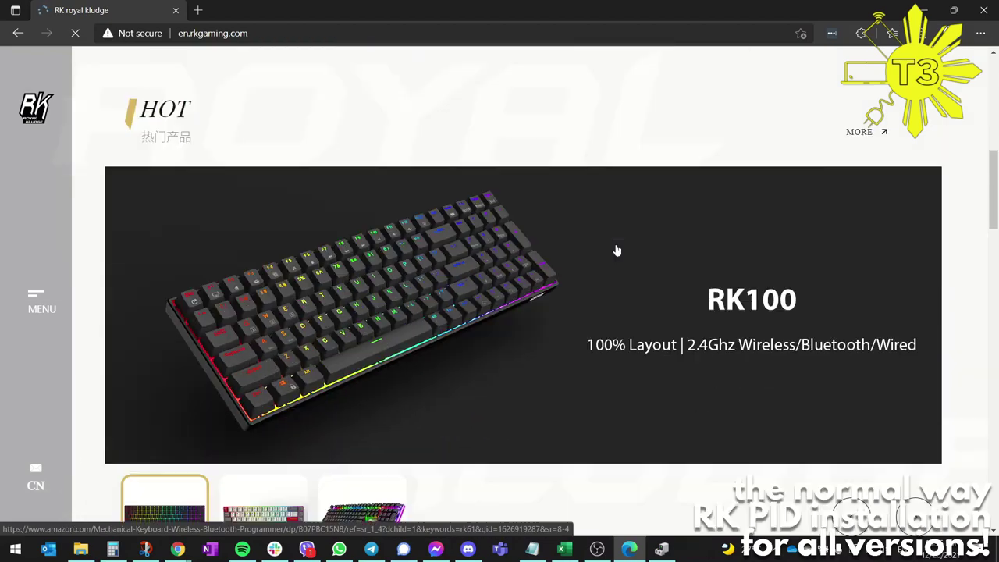
pyautogui.scroll(-5, 617, 250)
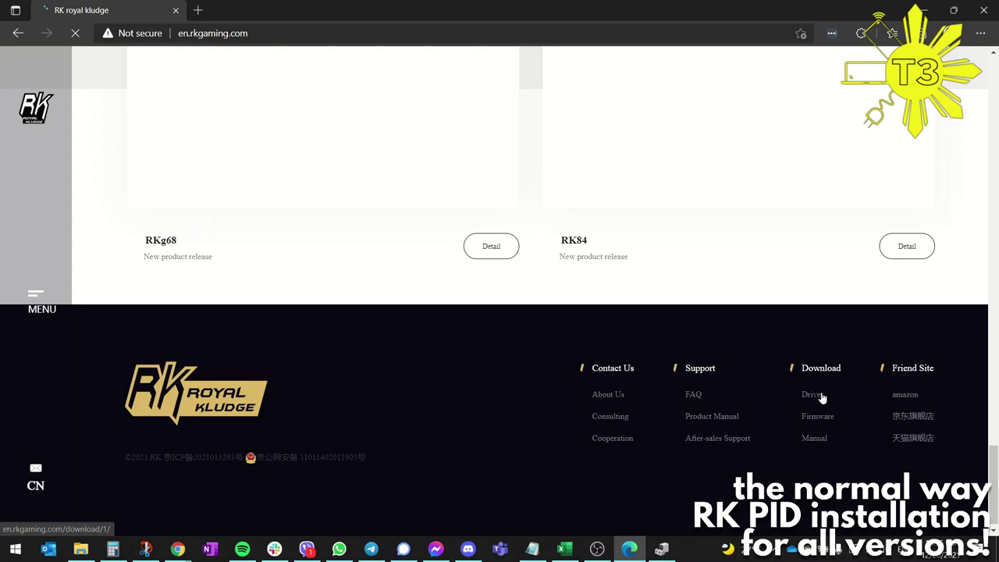
pyautogui.click(813, 395)
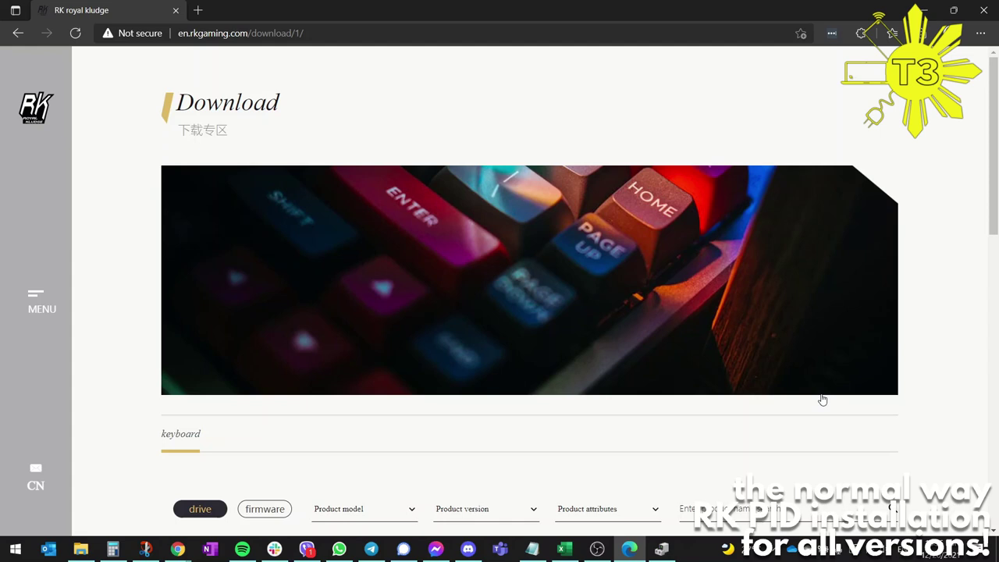
# Step: Filter the keyboard driver downloads by product model RK84 and look through the matching drivers
pyautogui.scroll(-2, 555, 408)
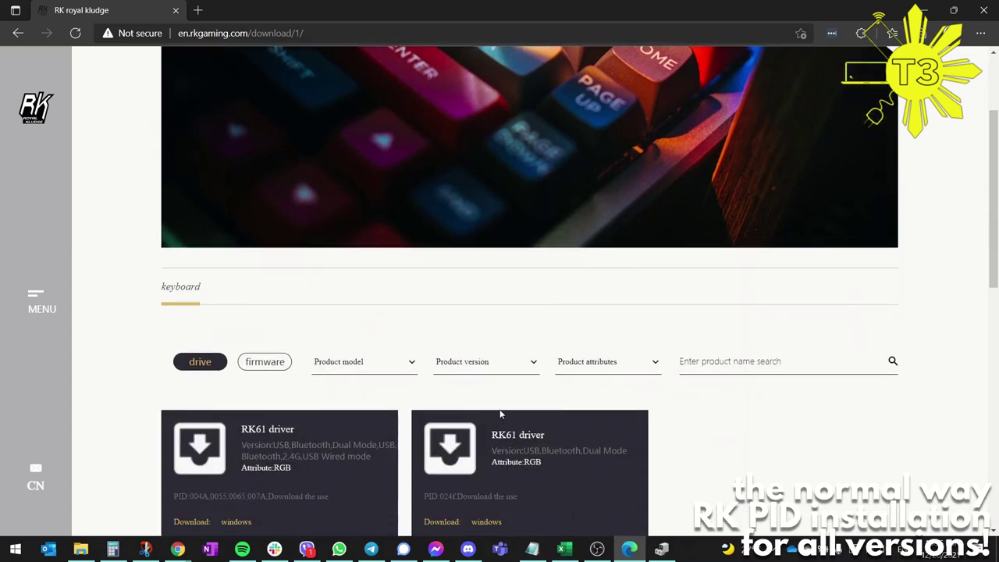
pyautogui.click(406, 364)
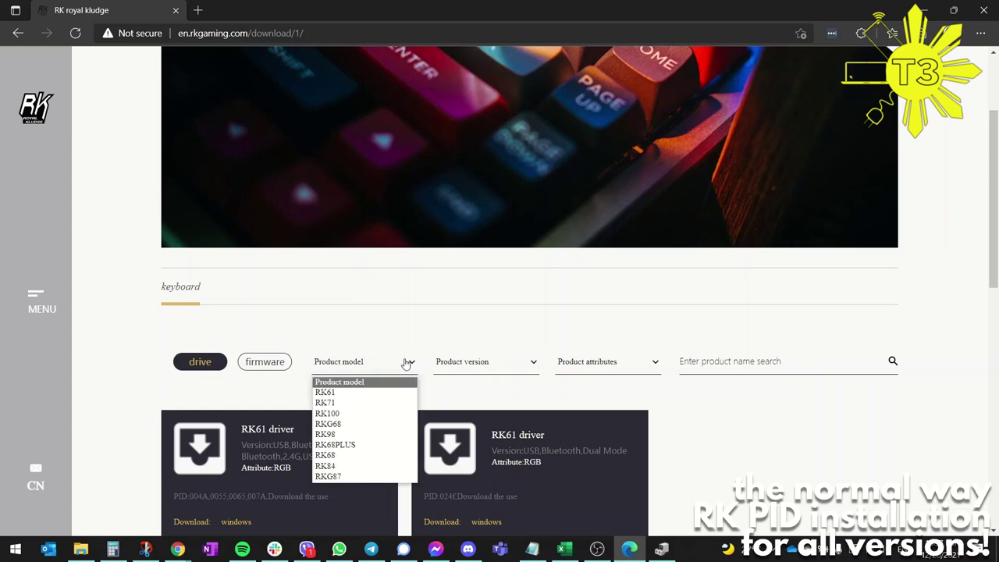
pyautogui.scroll(-1, 406, 364)
pyautogui.scroll(-5, 950, 446)
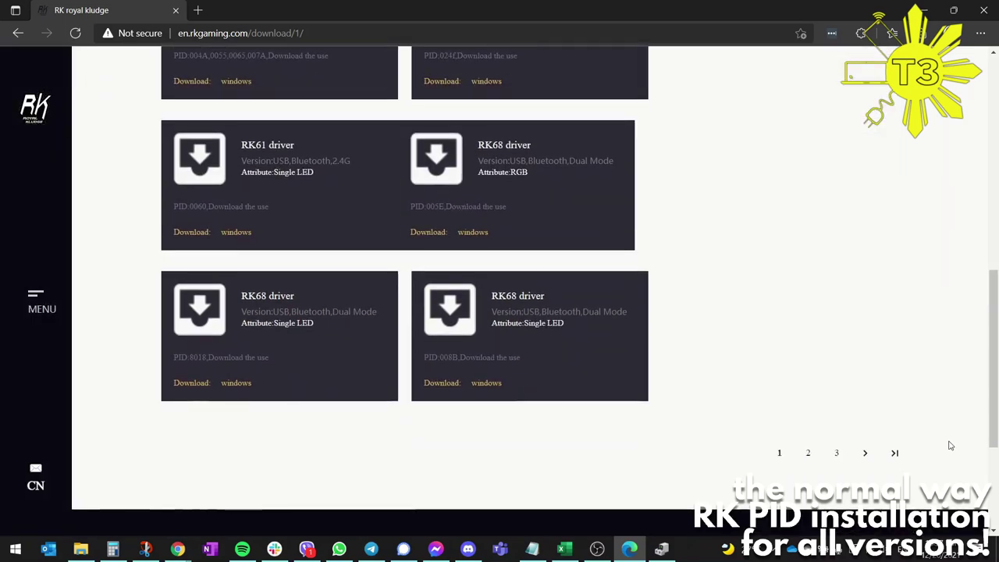
pyautogui.click(780, 451)
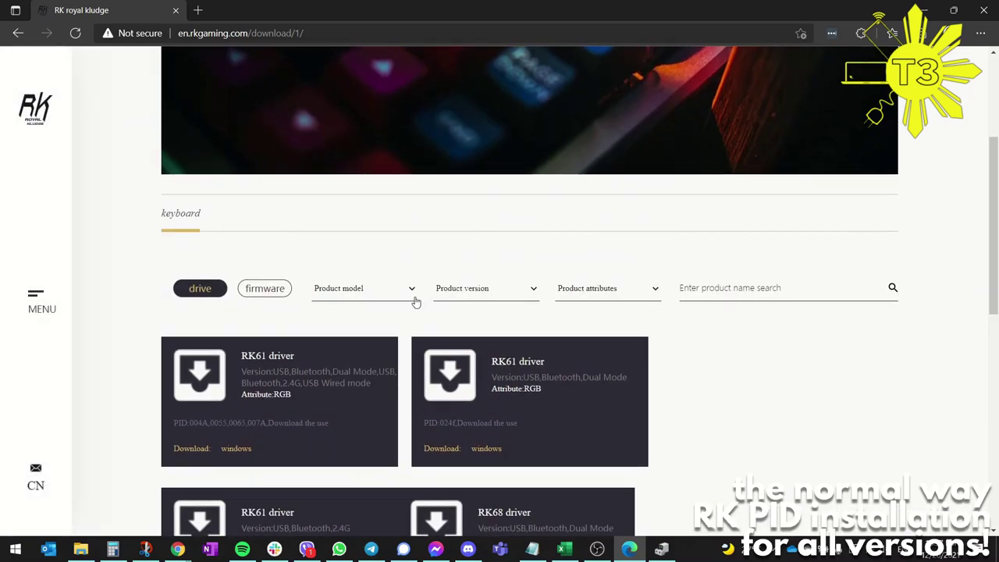
pyautogui.click(403, 291)
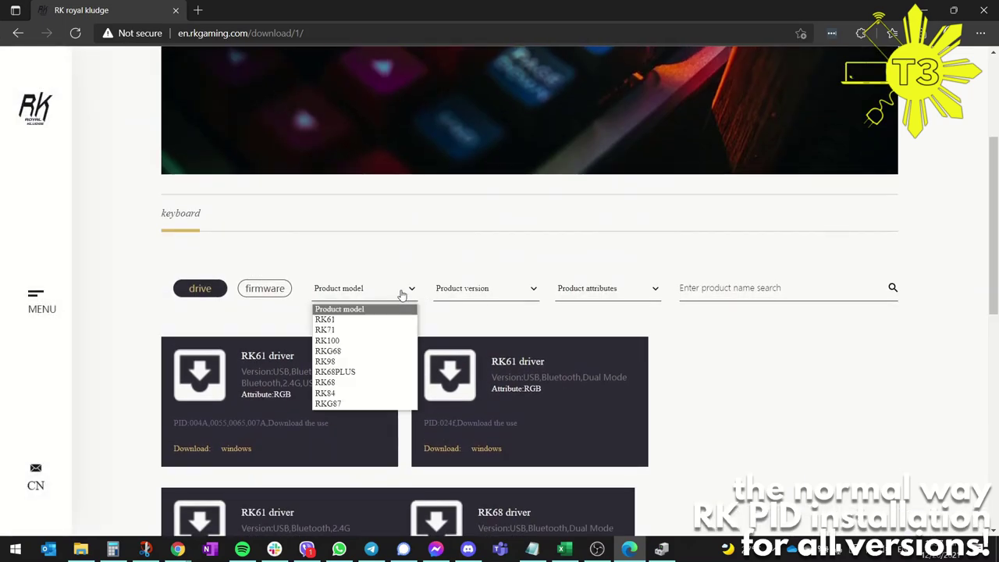
pyautogui.click(334, 394)
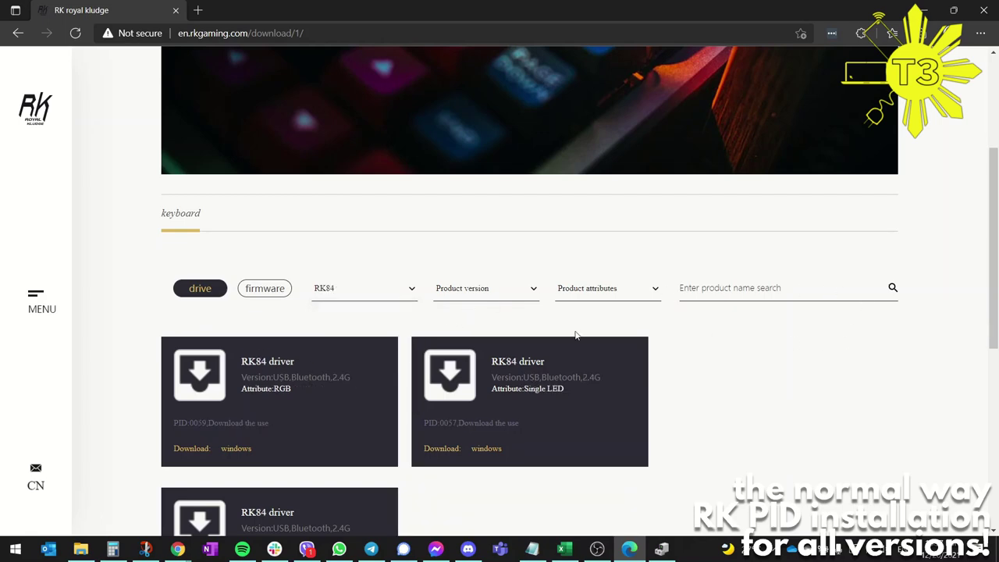
pyautogui.scroll(-3, 591, 373)
pyautogui.scroll(4, 515, 375)
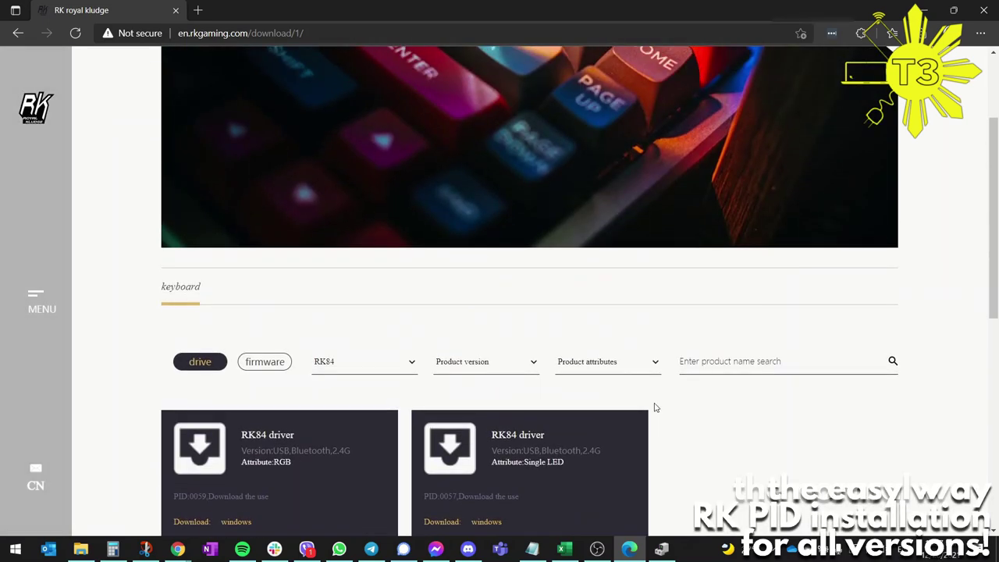
# Step: Switch to the Royal Kludge PID List workbook in Excel and examine the keyboard type, connection and light columns for the RK61 rows
pyautogui.click(574, 551)
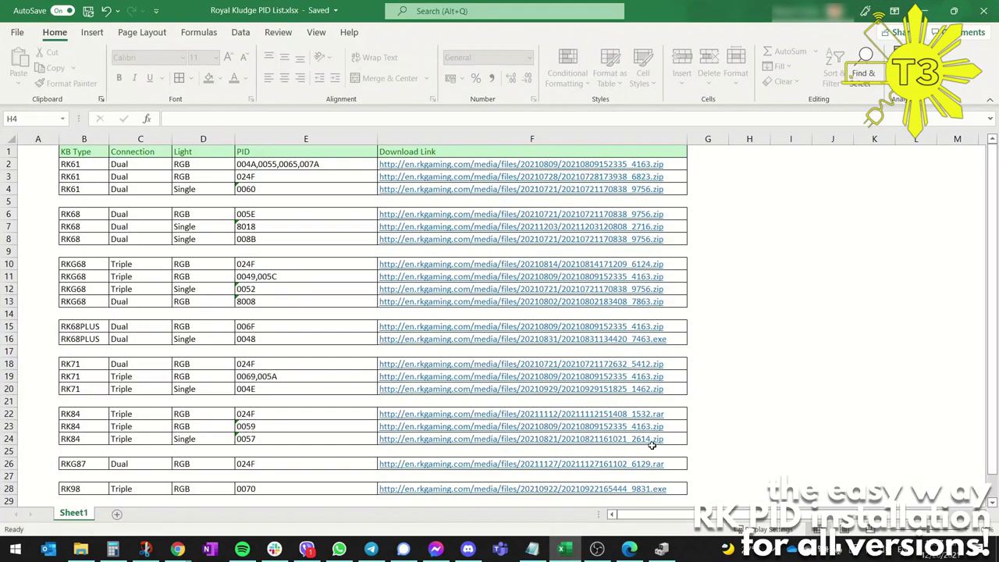
pyautogui.click(784, 324)
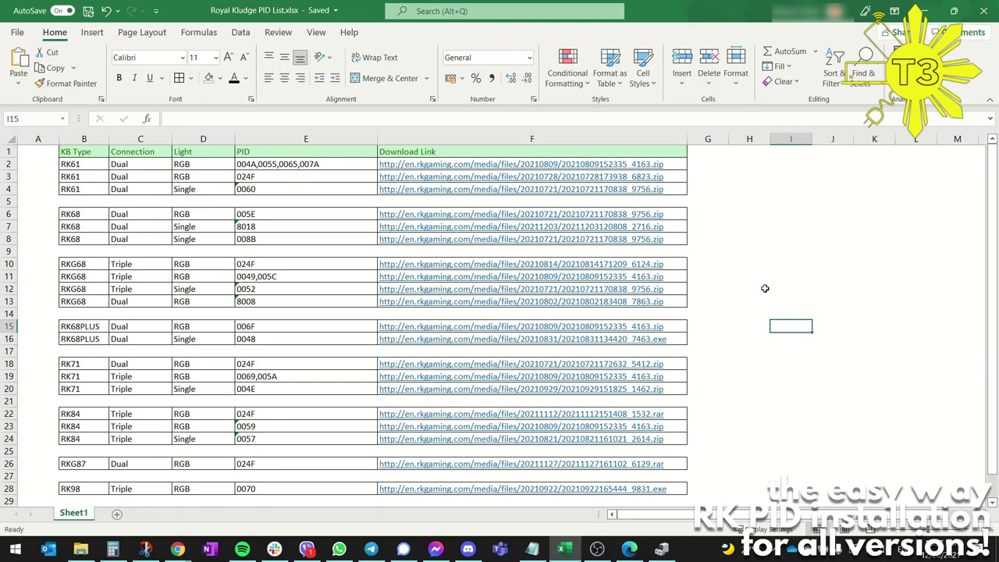
pyautogui.click(82, 167)
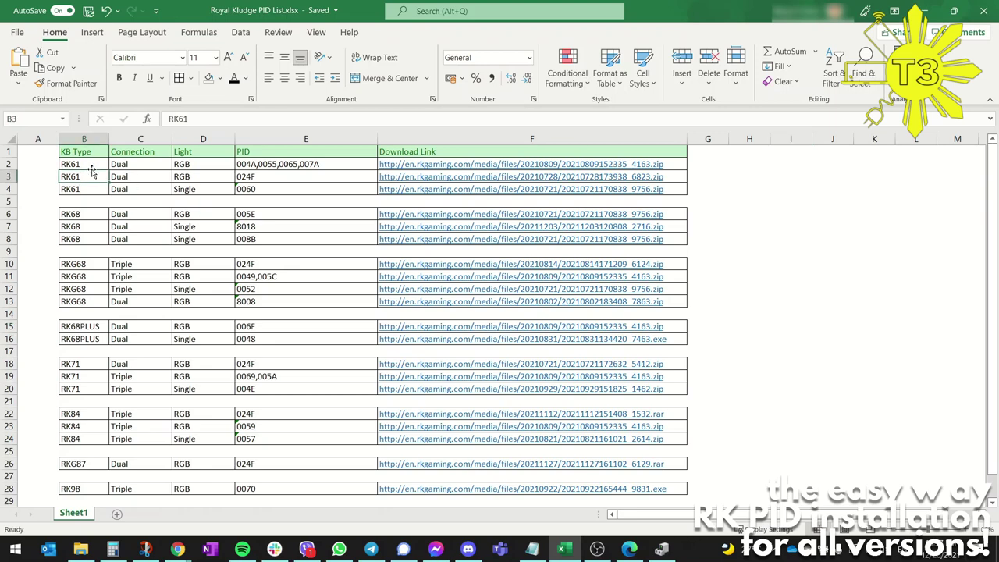
pyautogui.moveTo(108, 171); pyautogui.dragTo(79, 191)
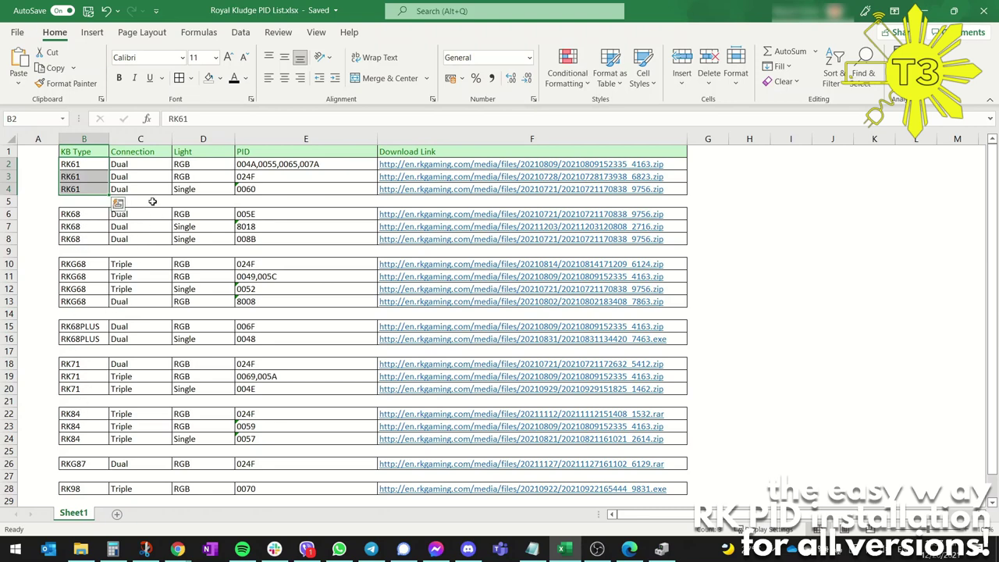
pyautogui.click(125, 164)
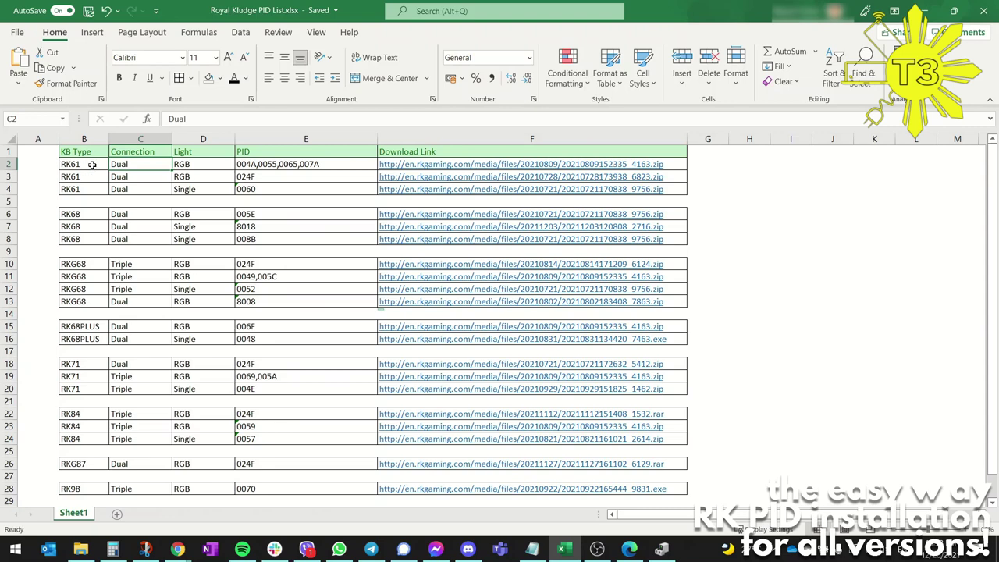
pyautogui.moveTo(127, 164); pyautogui.dragTo(128, 192)
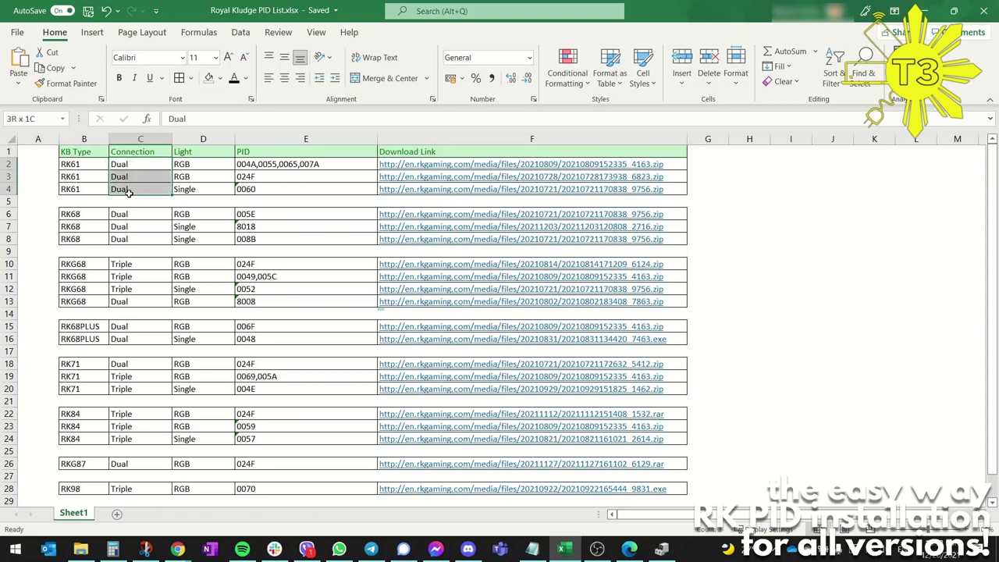
pyautogui.moveTo(180, 162); pyautogui.dragTo(181, 191)
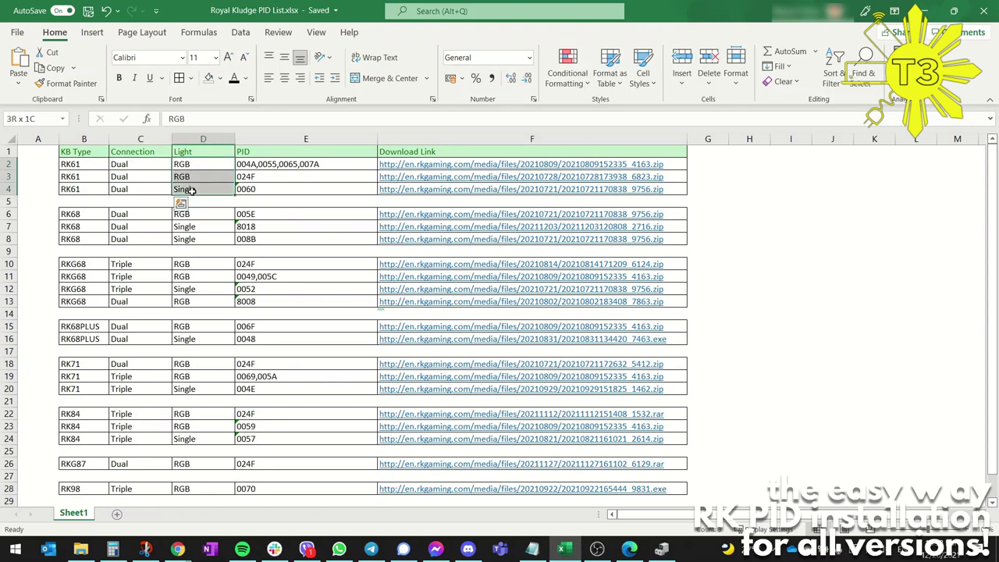
pyautogui.click(154, 166)
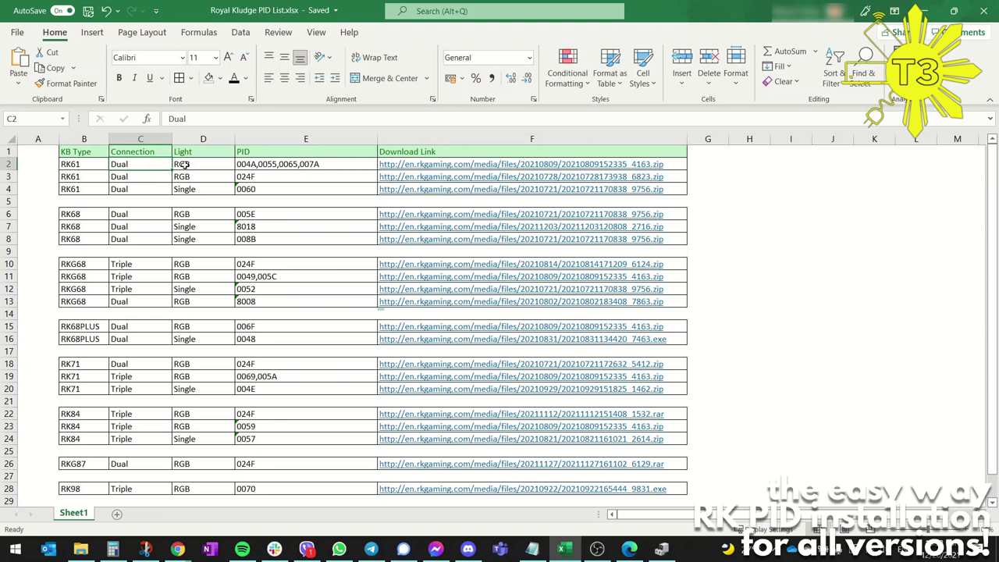
# Step: Compare the RGB and Single light variants of the RK61 and check the PID of the dual-connection, single-light row
pyautogui.click(189, 165)
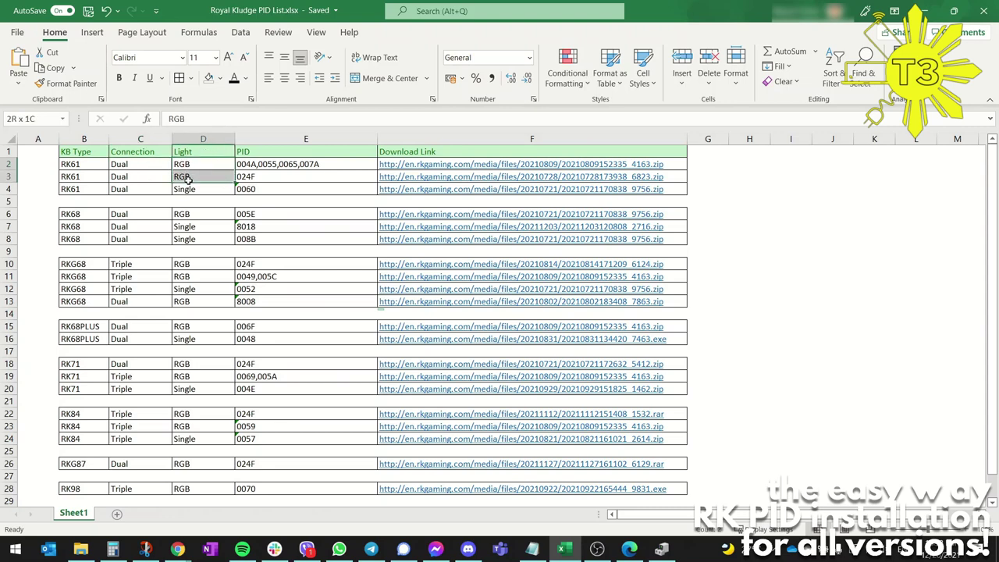
pyautogui.click(188, 191)
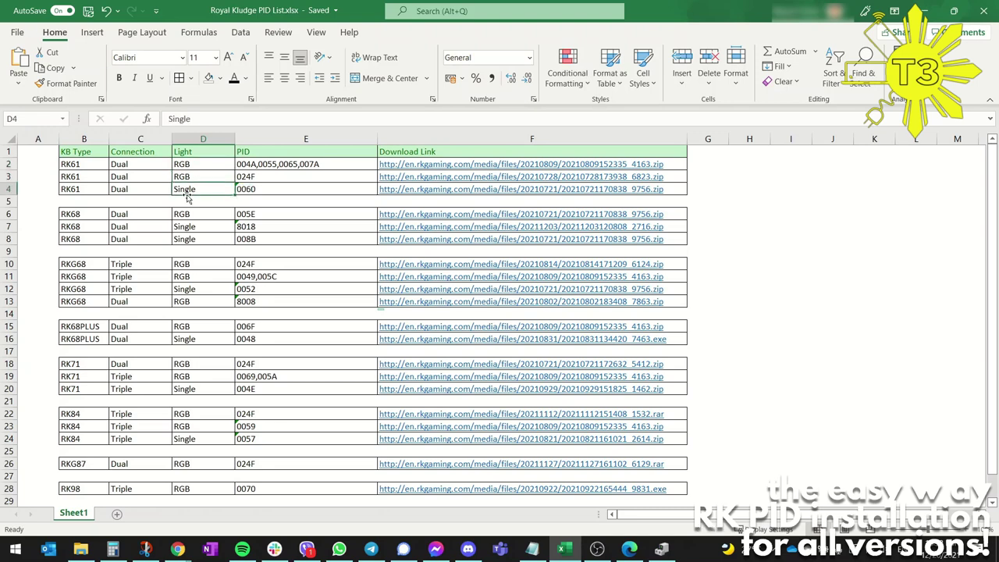
pyautogui.click(125, 189)
pyautogui.click(185, 186)
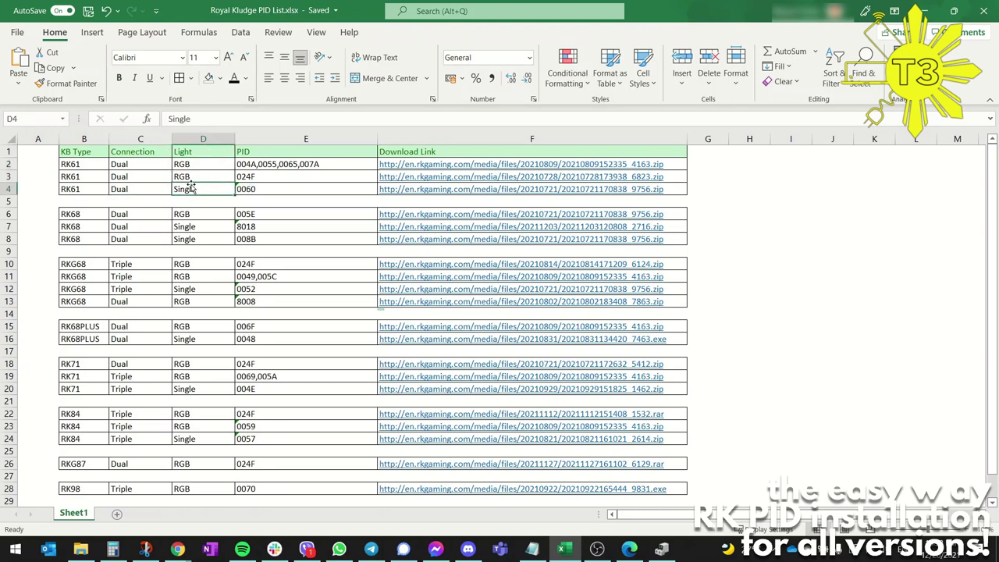
pyautogui.click(11, 189)
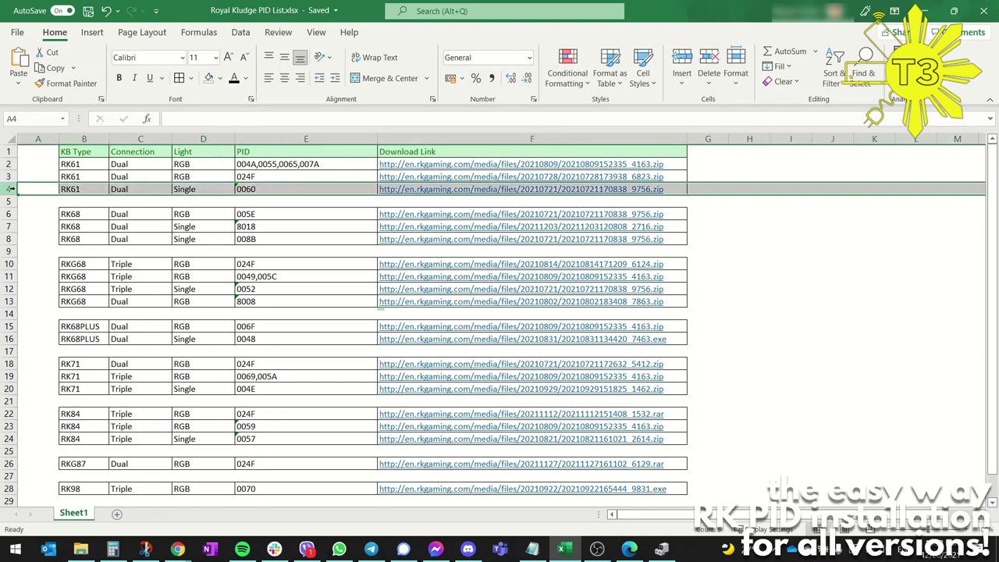
pyautogui.click(272, 189)
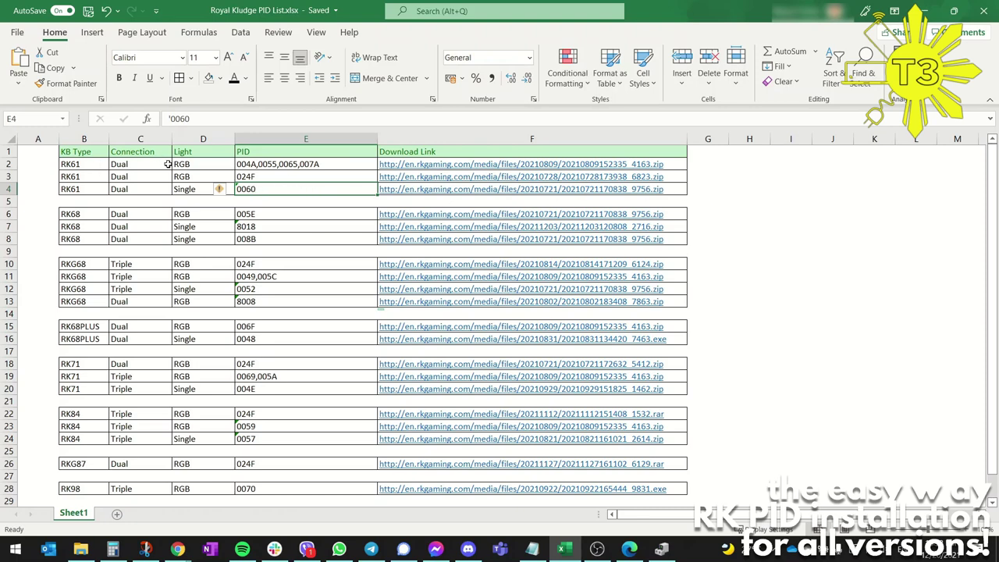
pyautogui.moveTo(140, 164); pyautogui.dragTo(191, 173)
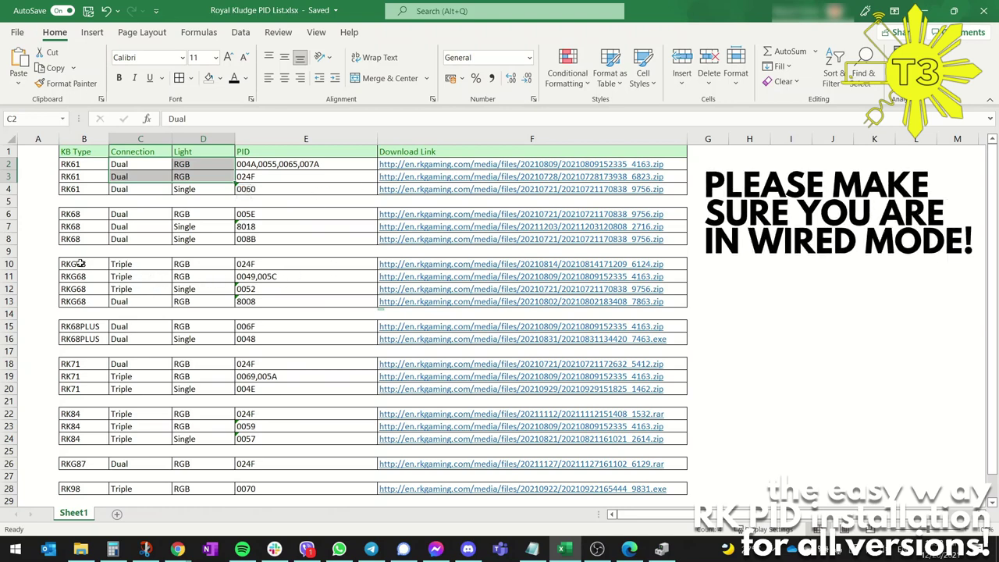
# Step: Examine the RKG68 rows, comparing the triple-connection, single-light variant with the dual-connection RGB variant
pyautogui.click(98, 263)
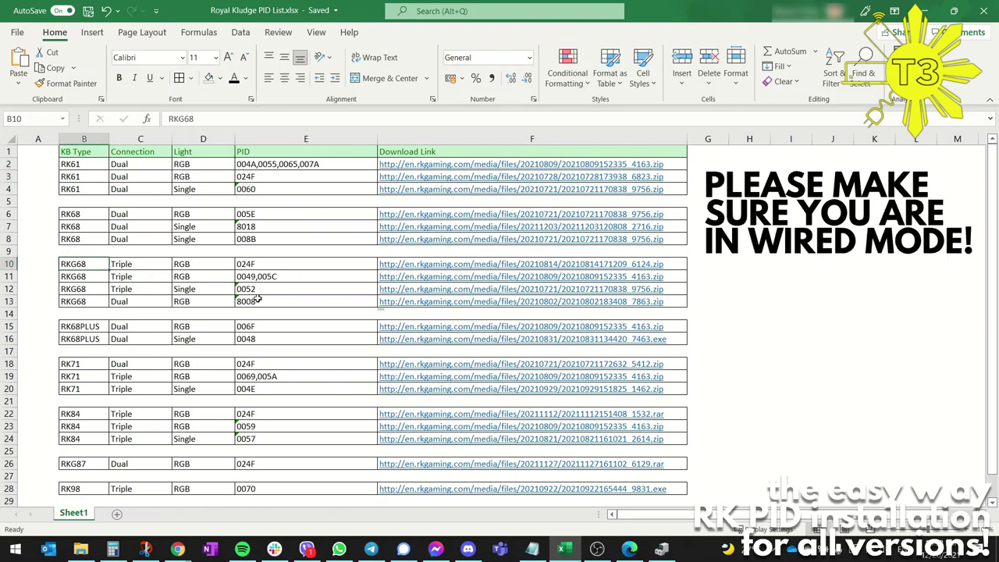
pyautogui.click(138, 289)
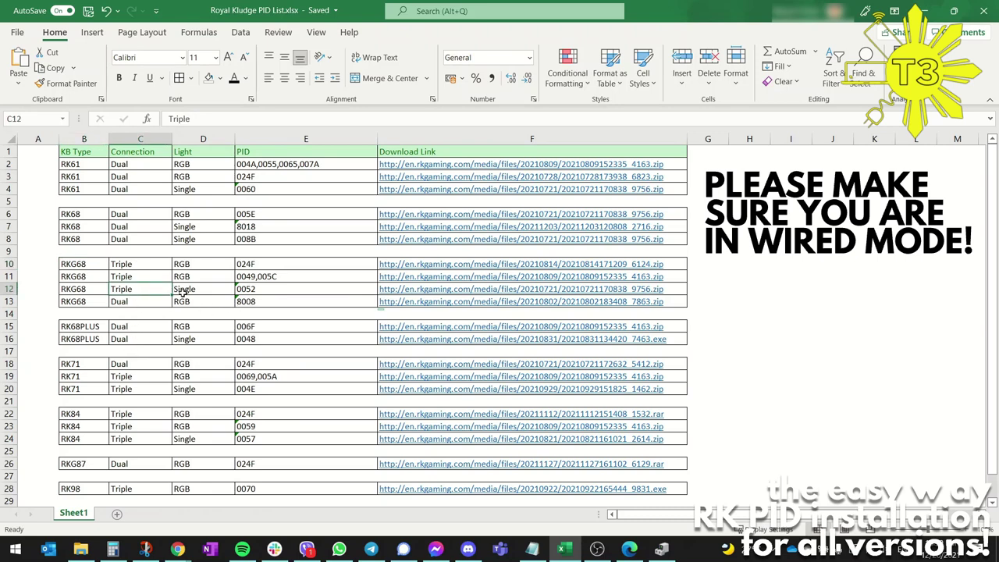
pyautogui.click(194, 290)
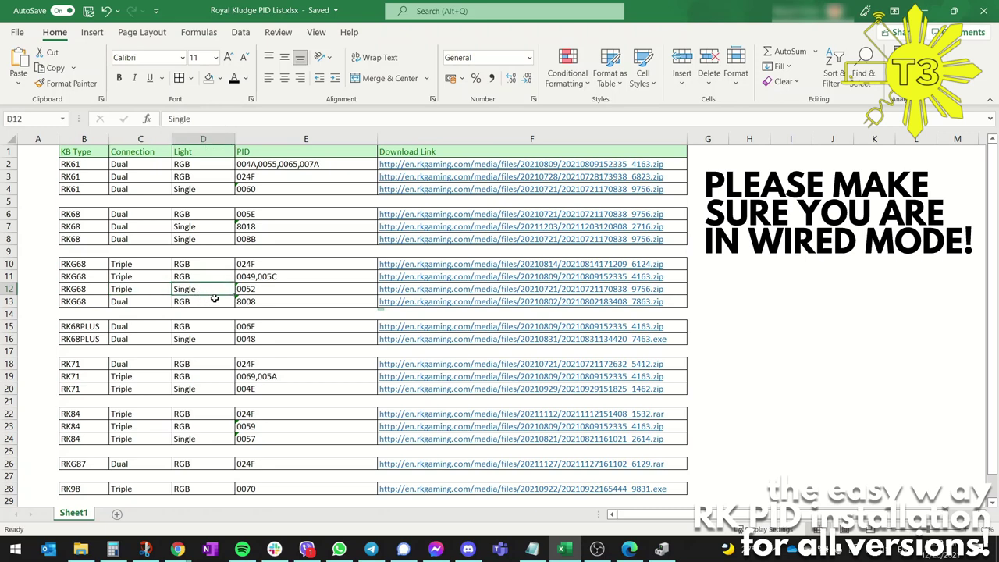
pyautogui.click(12, 286)
pyautogui.click(11, 301)
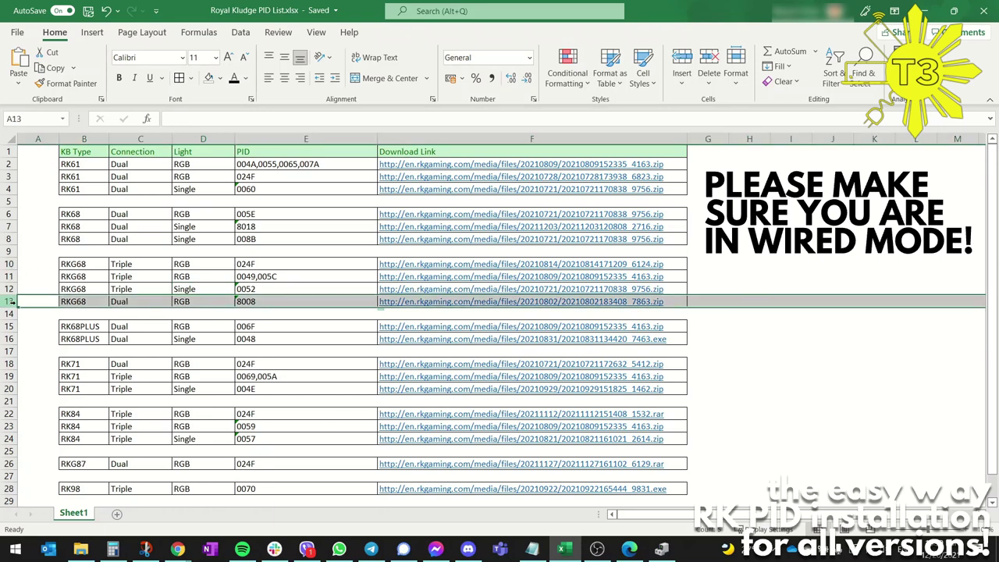
# Step: Check the keyboard type, connection and light of the first RK71 row
pyautogui.scroll(-1, 292, 296)
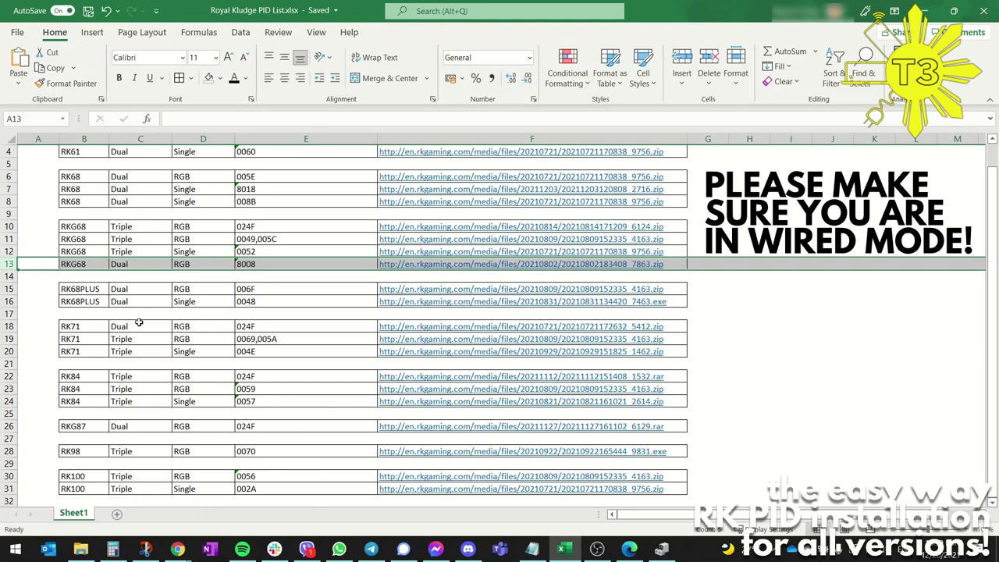
pyautogui.click(76, 323)
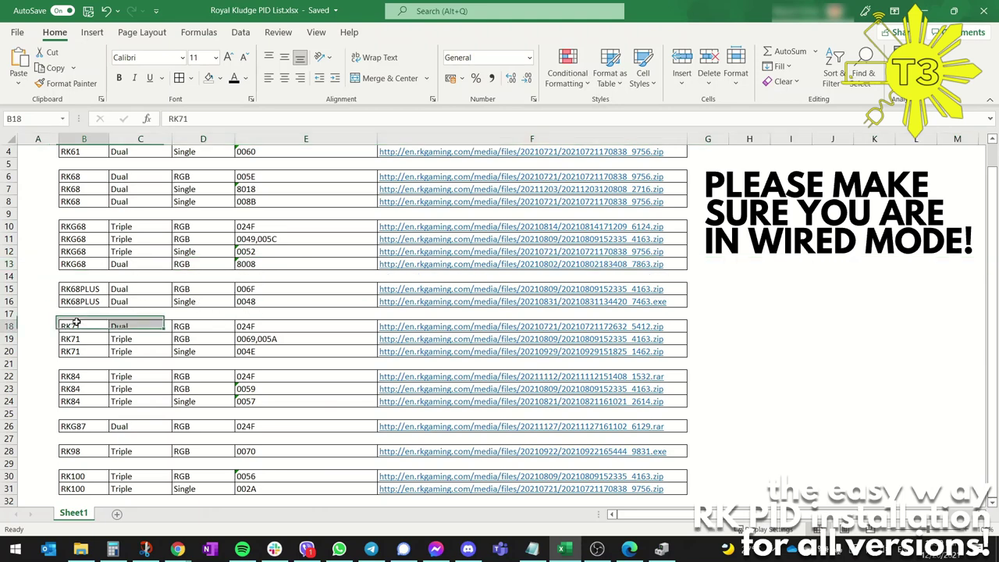
pyautogui.click(141, 326)
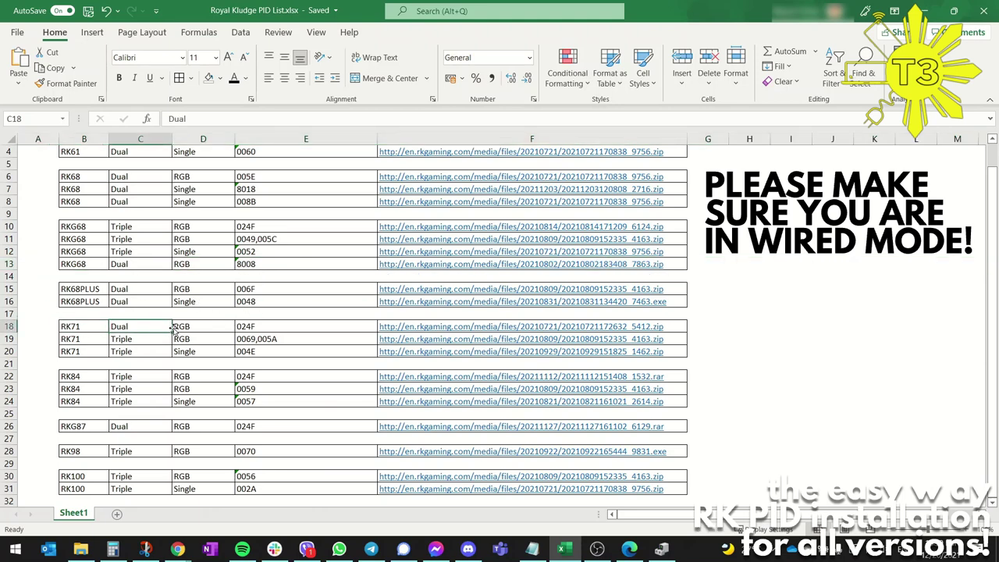
pyautogui.click(188, 328)
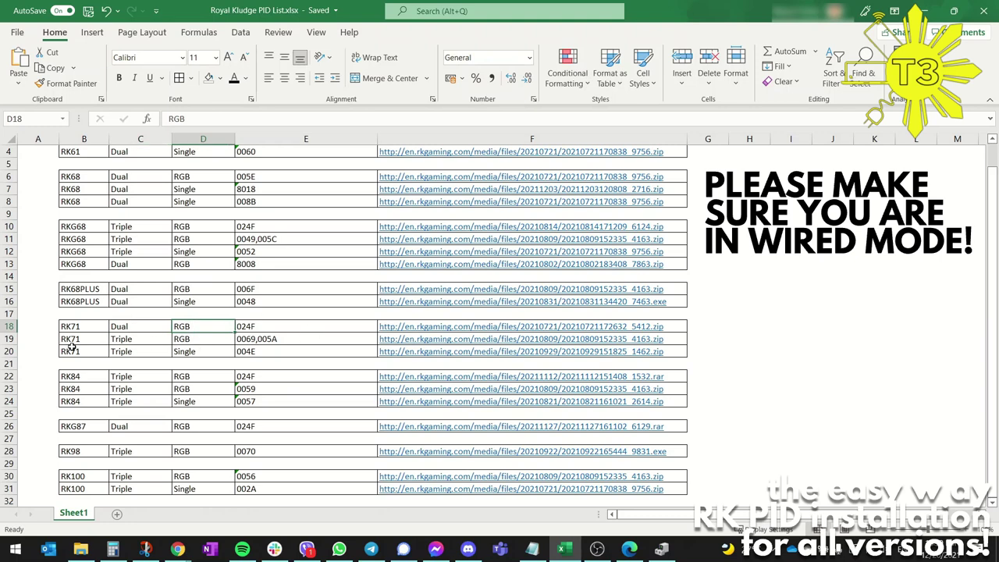
# Step: Examine the connection, light and PID of the two triple-connection RGB RK84 rows, and look through the rest of the PID list
pyautogui.scroll(-1, 277, 384)
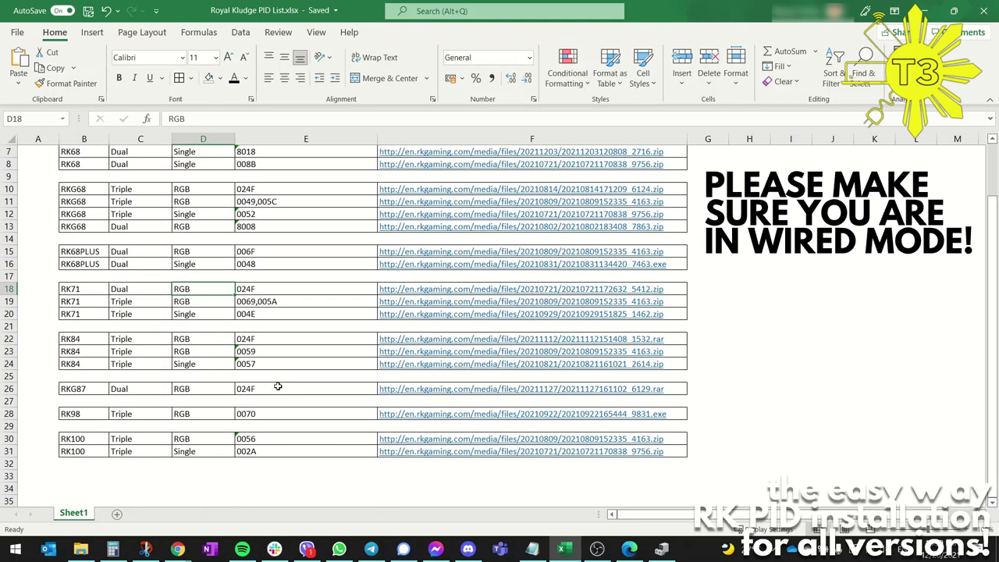
pyautogui.moveTo(125, 336); pyautogui.dragTo(336, 351)
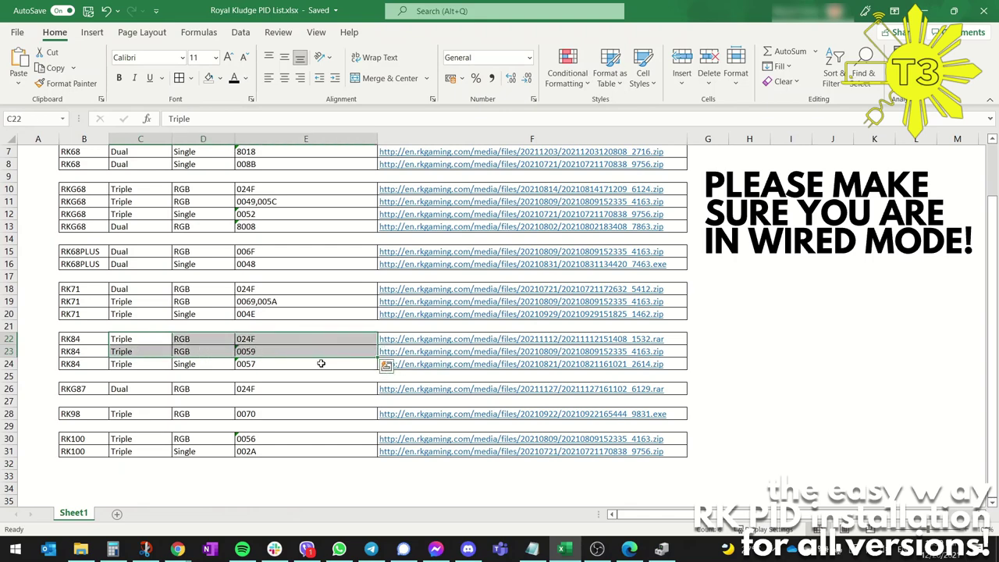
pyautogui.scroll(2, 331, 395)
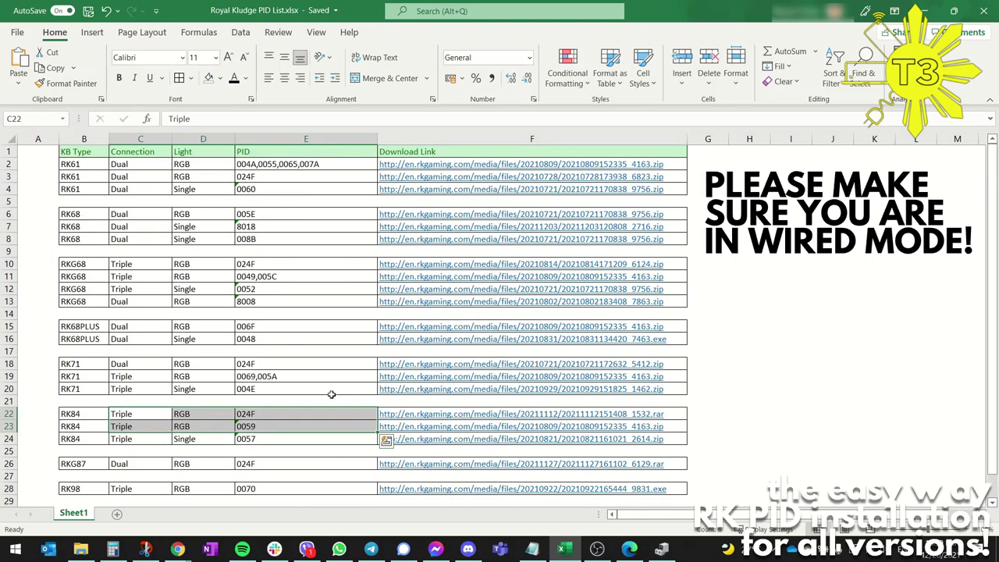
pyautogui.scroll(-1, 331, 395)
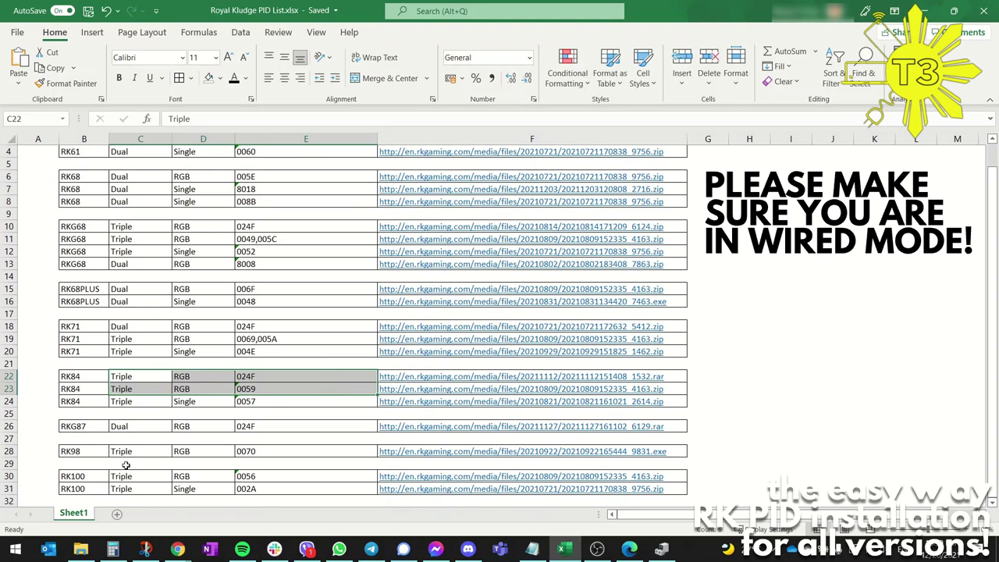
pyautogui.scroll(-1, 156, 466)
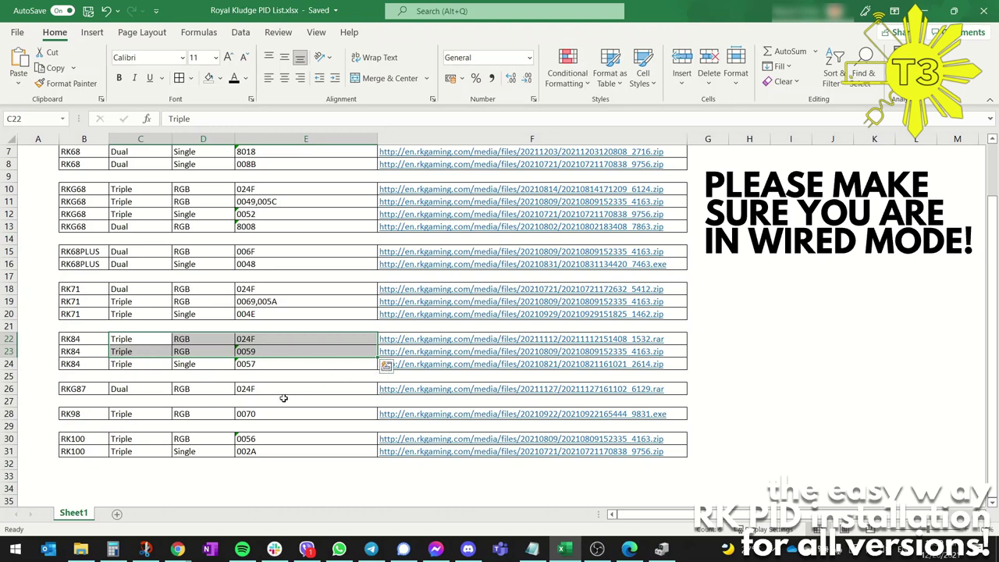
pyautogui.scroll(1, 284, 398)
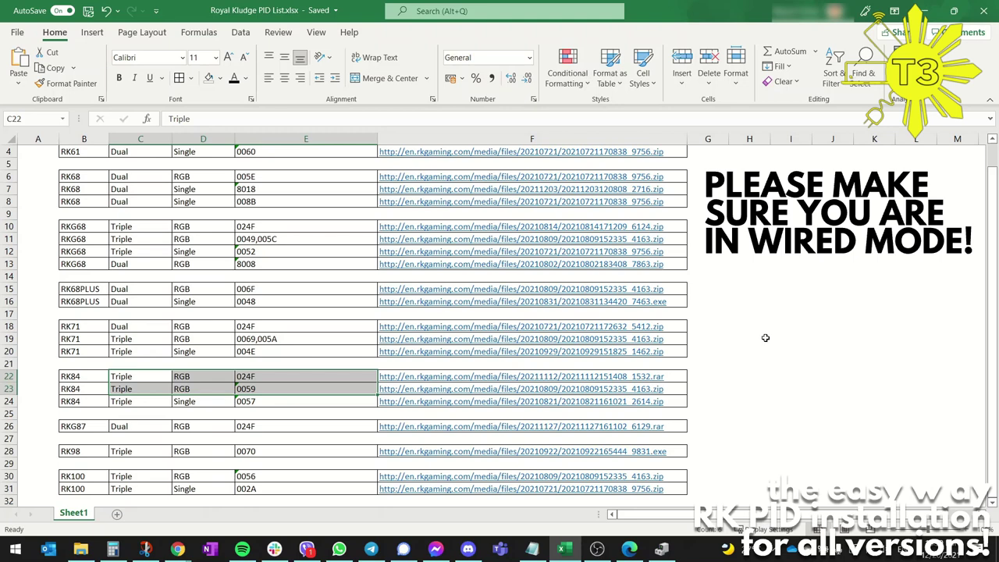
pyautogui.scroll(1, 765, 337)
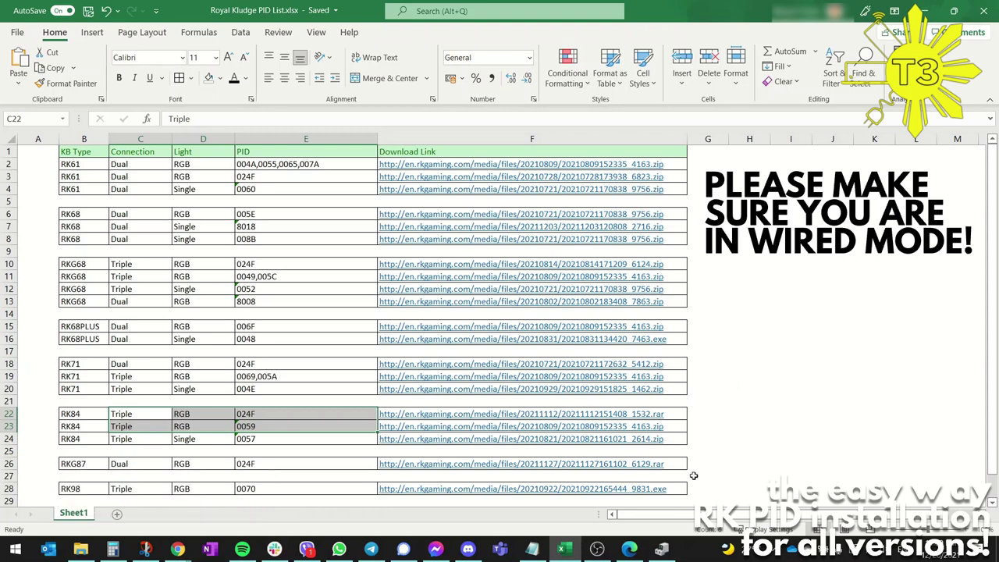
pyautogui.moveTo(597, 551)
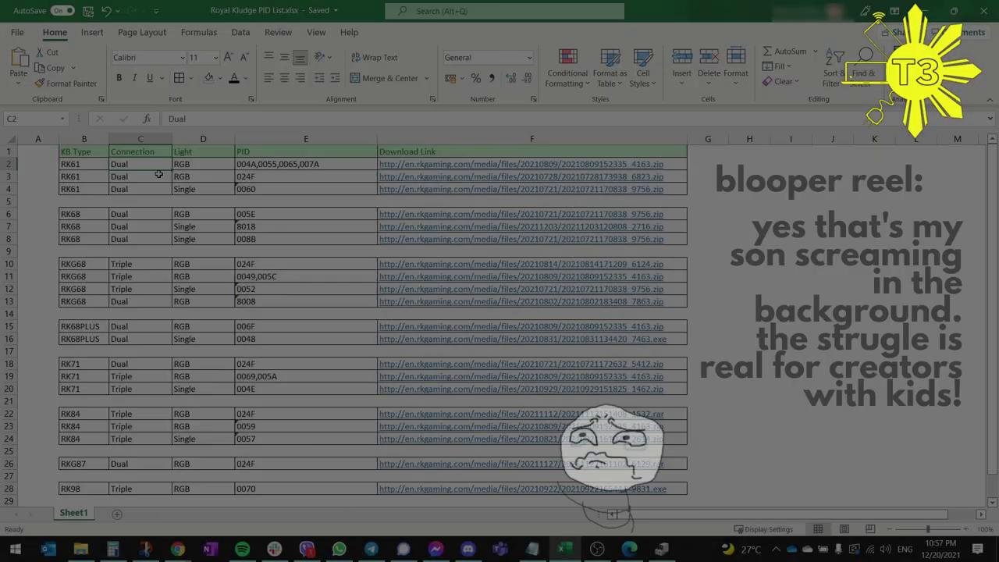